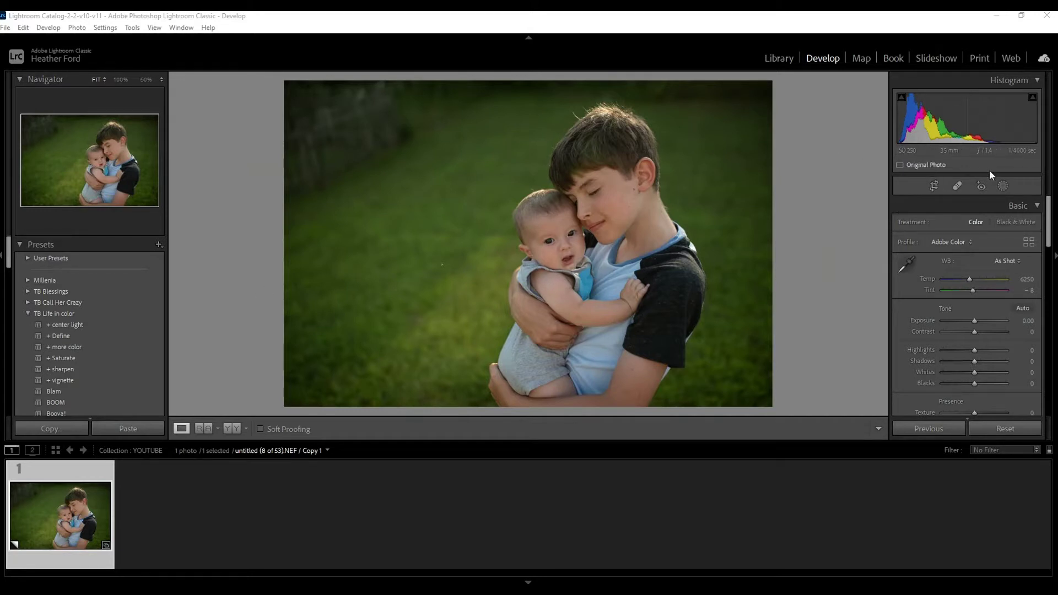
# Apply the TB Life in color presets + sharpen, + Define and Dazzlin', bringing Blacks to -45.
pyautogui.moveTo(1052, 209)
pyautogui.mouseDown()
pyautogui.moveTo(1049, 292)
pyautogui.moveTo(1050, 206)
pyautogui.mouseUp()
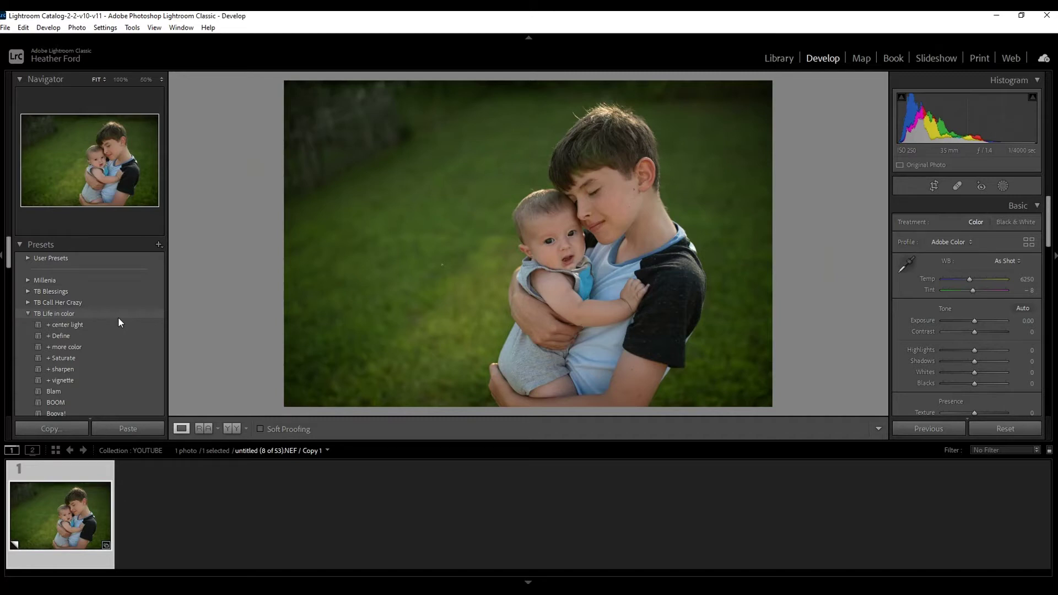
pyautogui.scroll(-3, 118, 317)
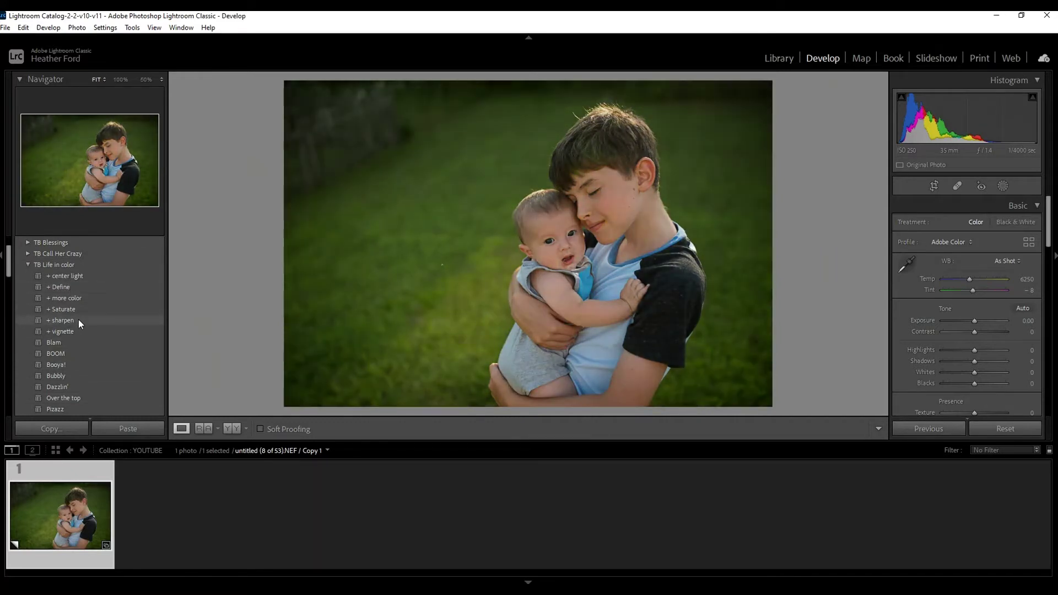
pyautogui.click(65, 319)
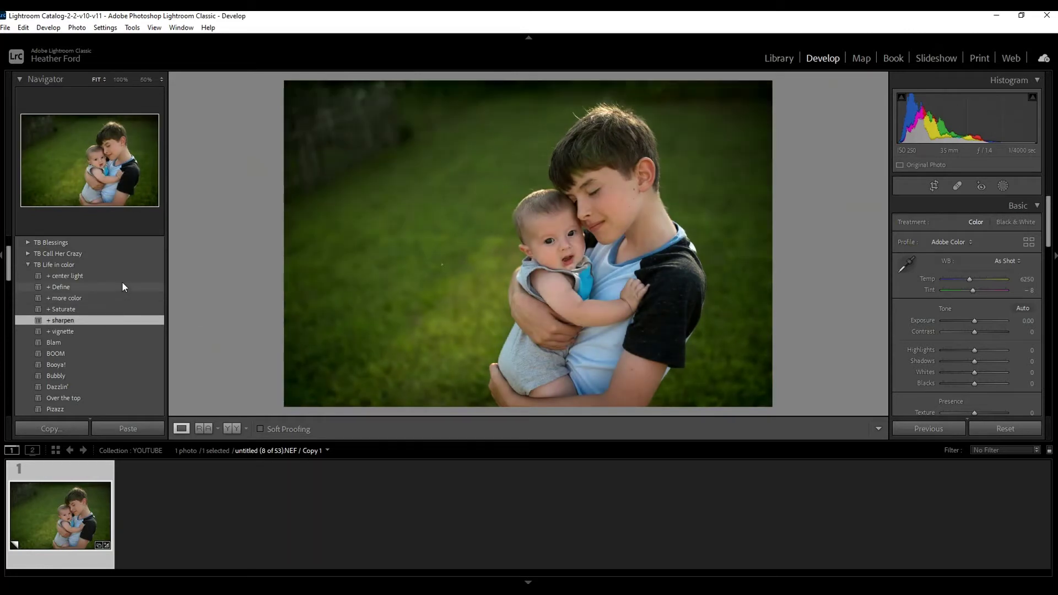
pyautogui.click(122, 286)
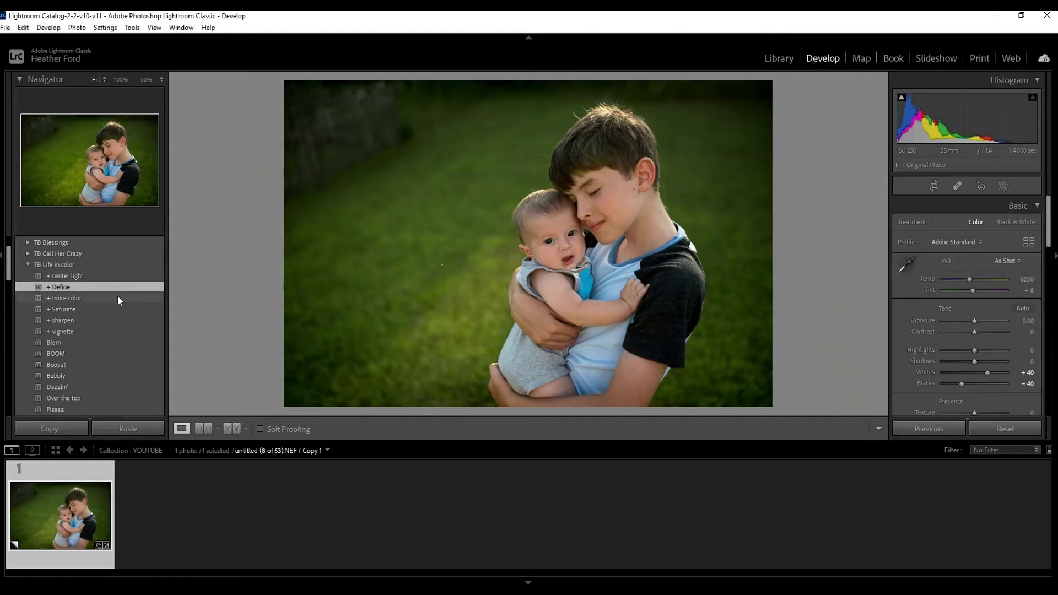
pyautogui.scroll(-2, 117, 297)
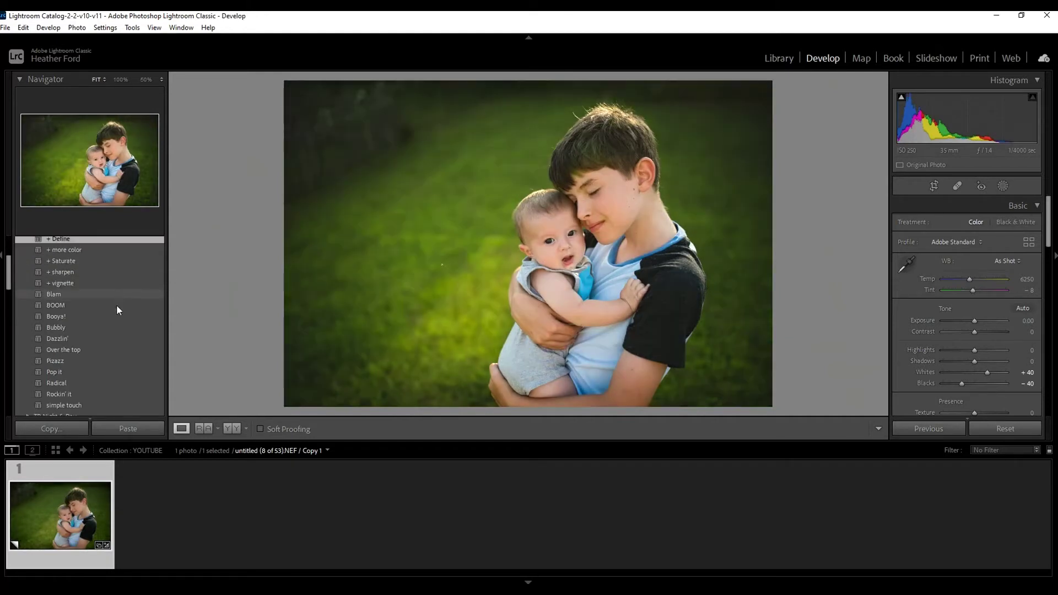
pyautogui.click(96, 341)
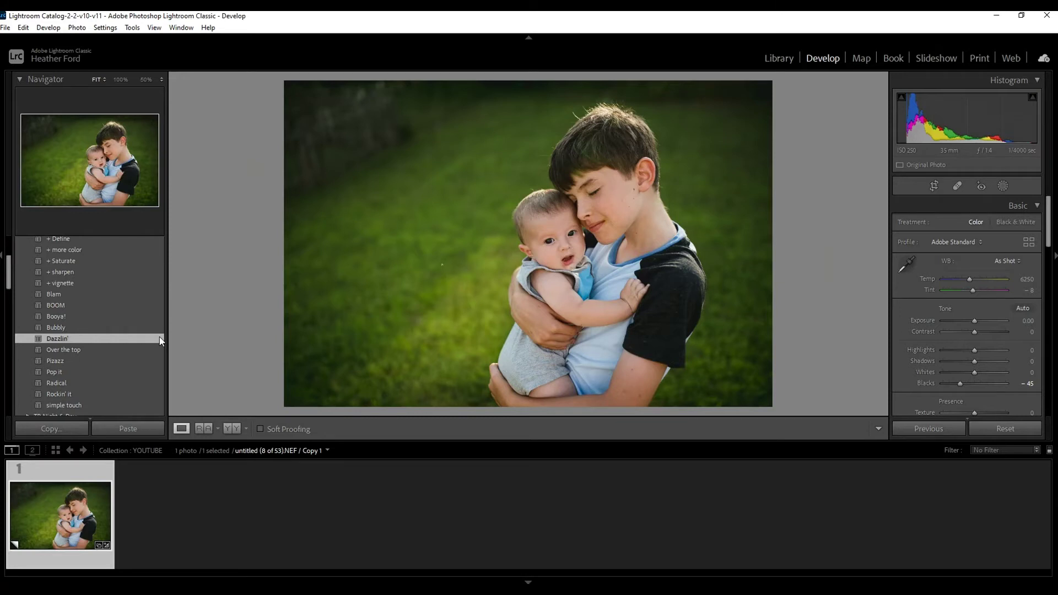
# Apply + center light, set Exposure to -0.26 and warm Temp to 6474.
pyautogui.scroll(5, 138, 334)
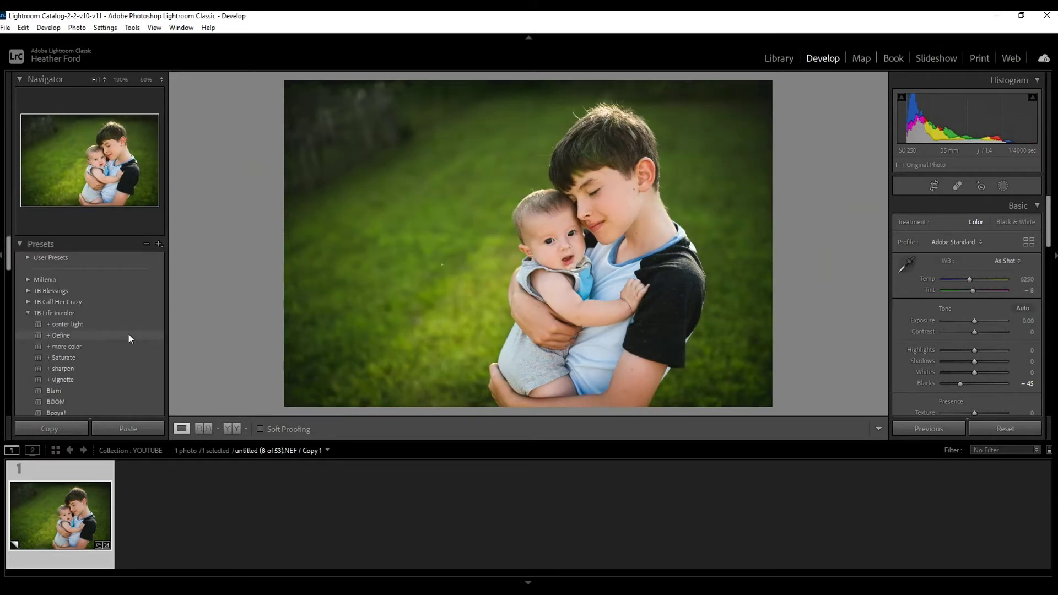
pyautogui.click(91, 323)
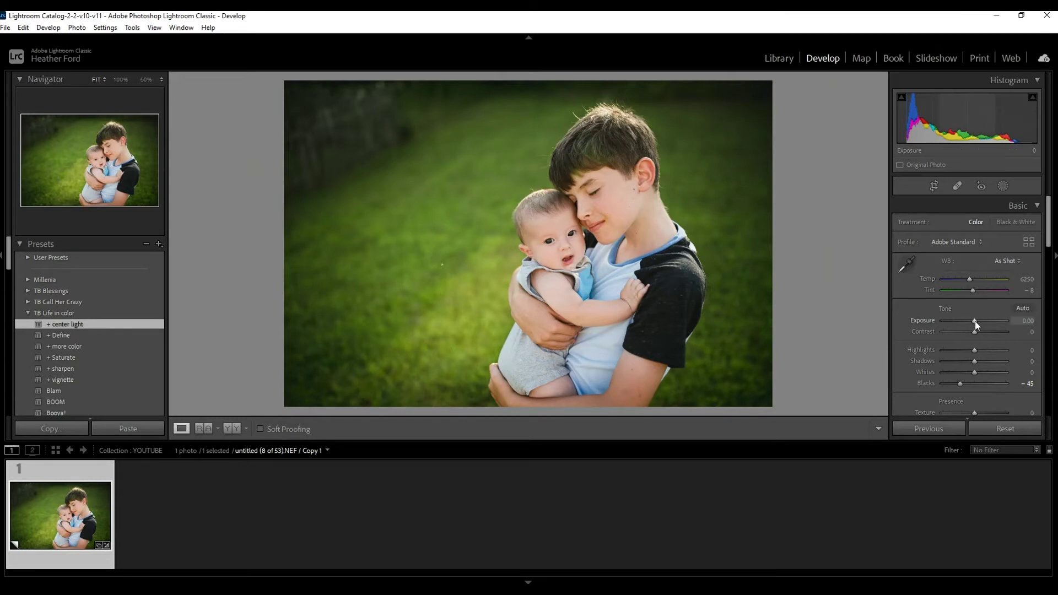
pyautogui.moveTo(974, 320); pyautogui.dragTo(973, 321)
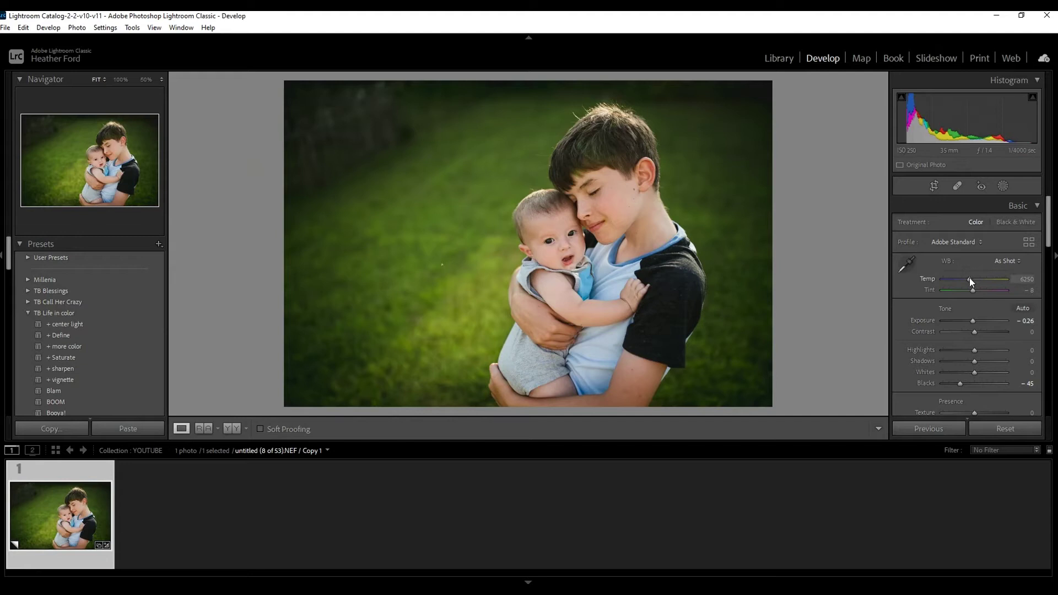
pyautogui.moveTo(970, 279); pyautogui.dragTo(970, 279)
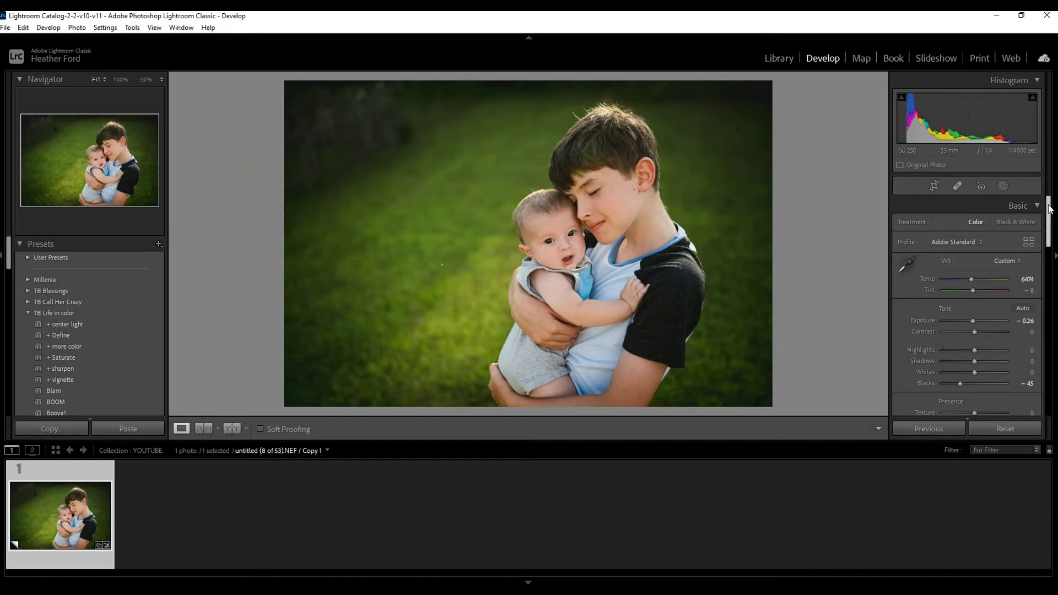
pyautogui.moveTo(1048, 214); pyautogui.dragTo(1048, 272)
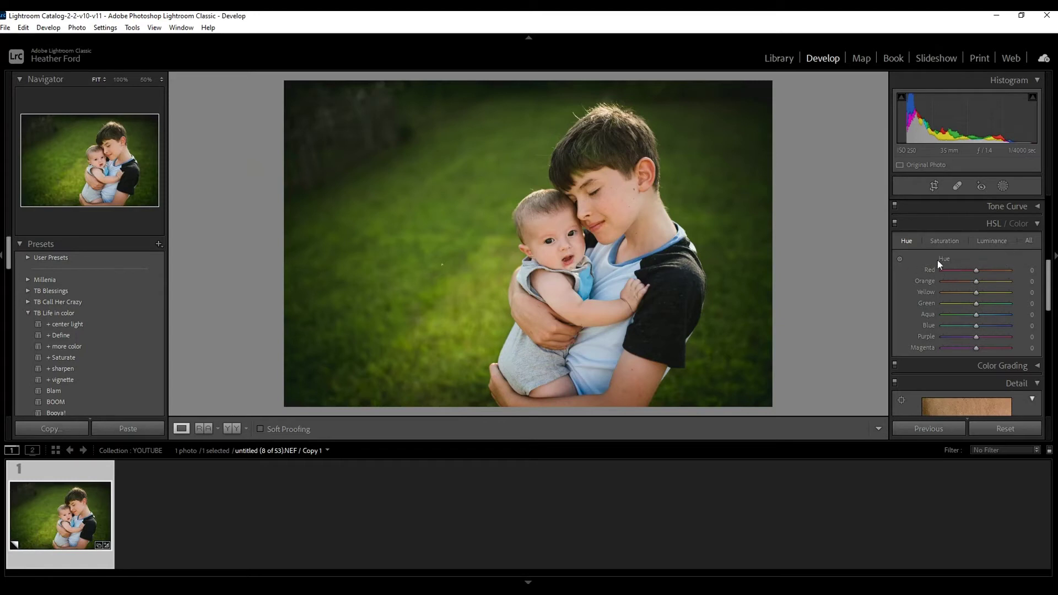
# Drag up on the grass with the HSL Hue targeted tool for Yellow +9, Green +15, verifying in History.
pyautogui.click(900, 258)
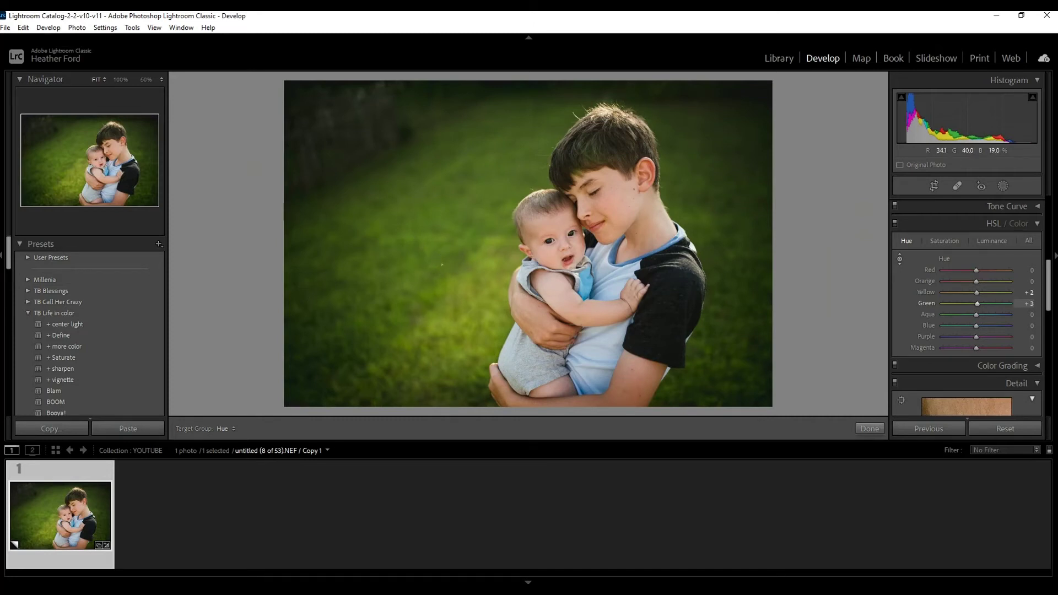
pyautogui.moveTo(442, 264); pyautogui.dragTo(442, 264)
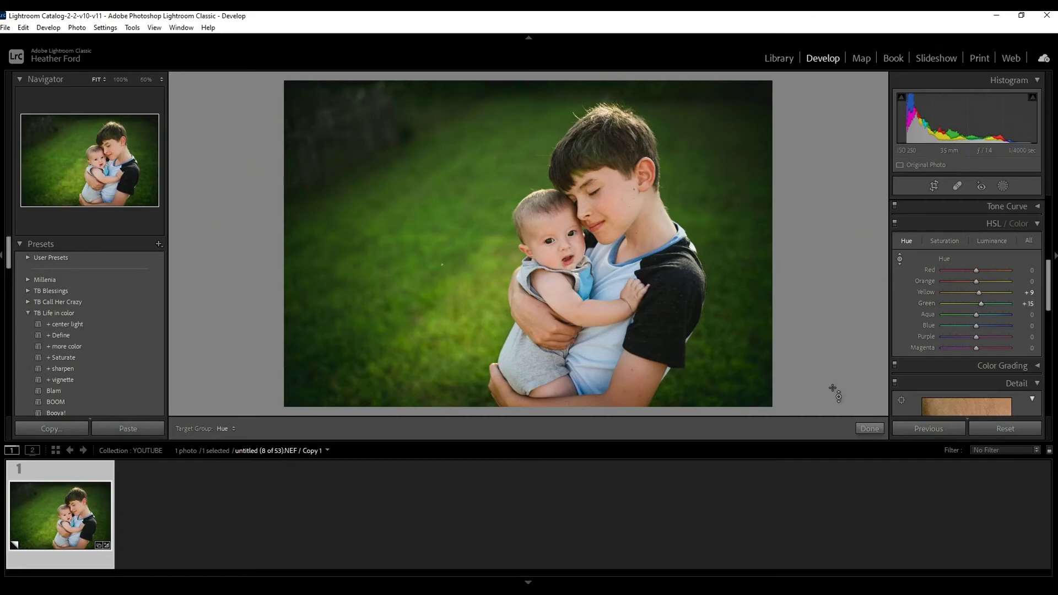
pyautogui.scroll(-5, 117, 368)
pyautogui.scroll(-10, 117, 368)
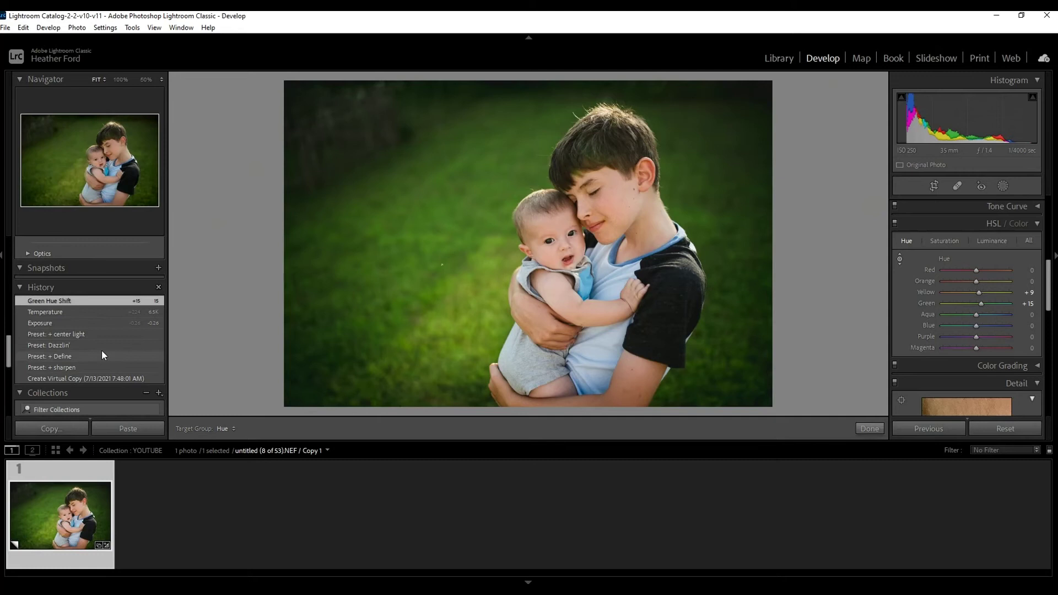
pyautogui.click(70, 315)
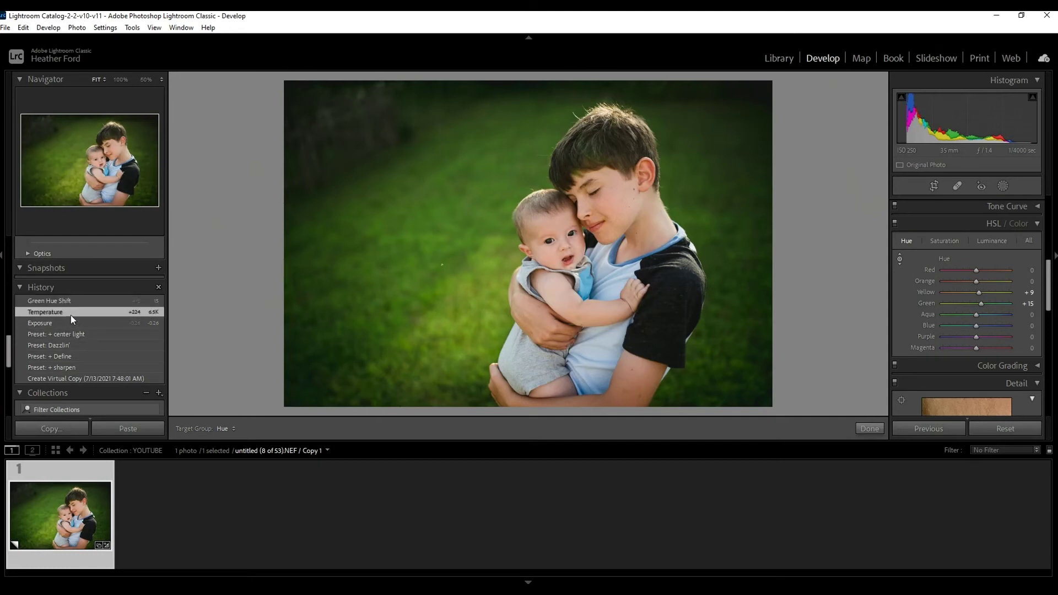
pyautogui.click(74, 300)
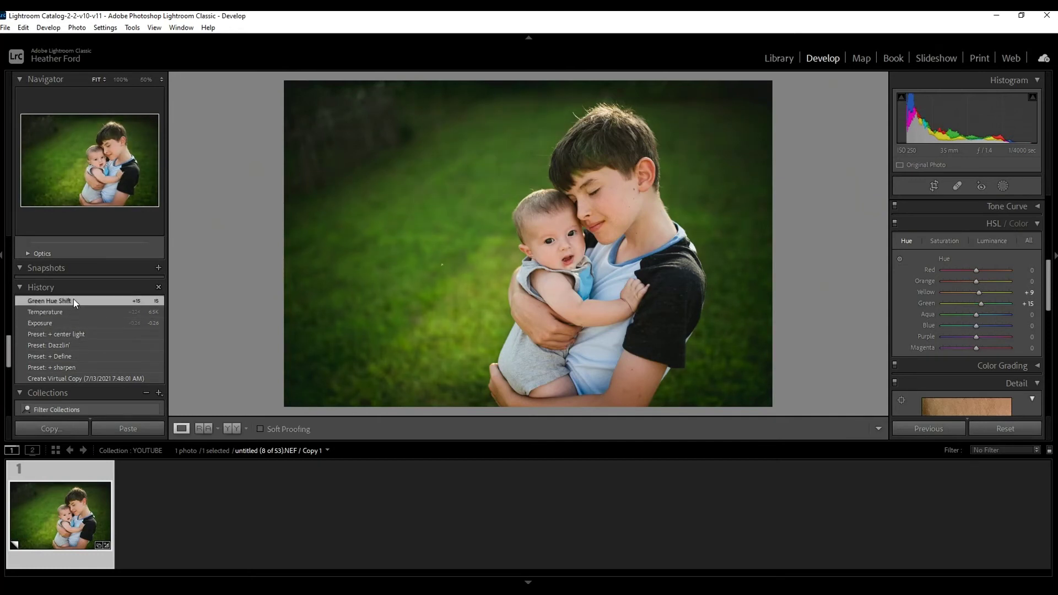
pyautogui.scroll(2, 88, 301)
# Pull down grass saturation with the HSL Saturation targeted tool, finishing at Yellow -4 and Green -10.
pyautogui.scroll(2, 88, 301)
pyautogui.scroll(2, 1010, 318)
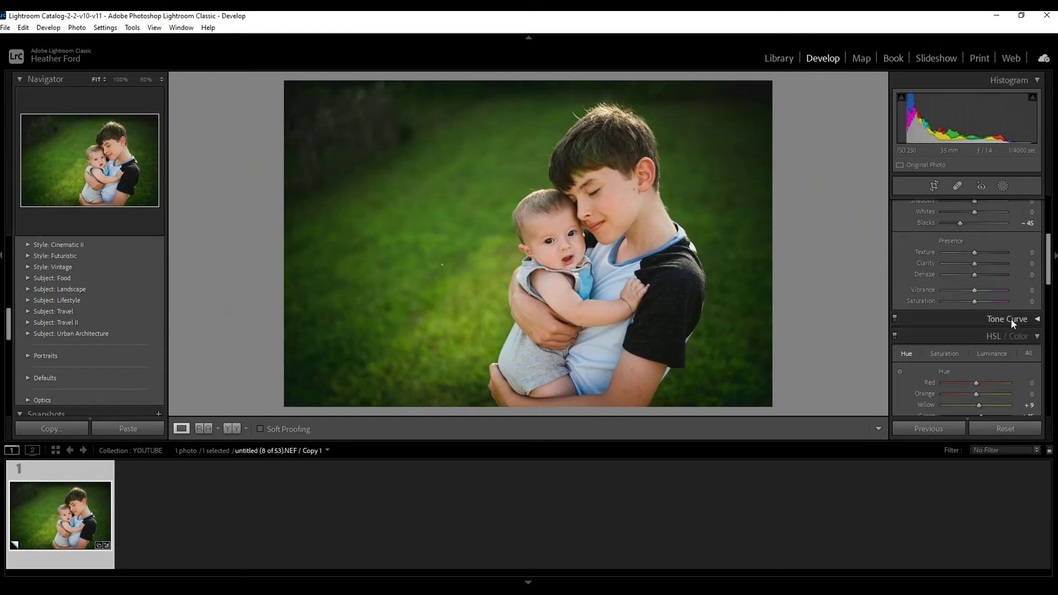
pyautogui.click(947, 354)
pyautogui.scroll(-3, 923, 286)
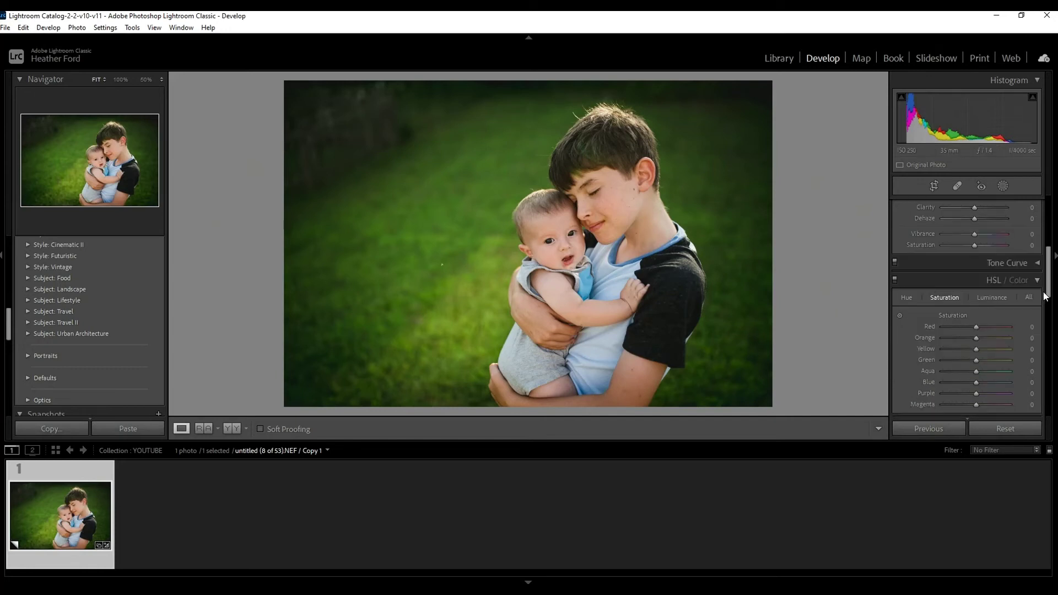
pyautogui.click(900, 317)
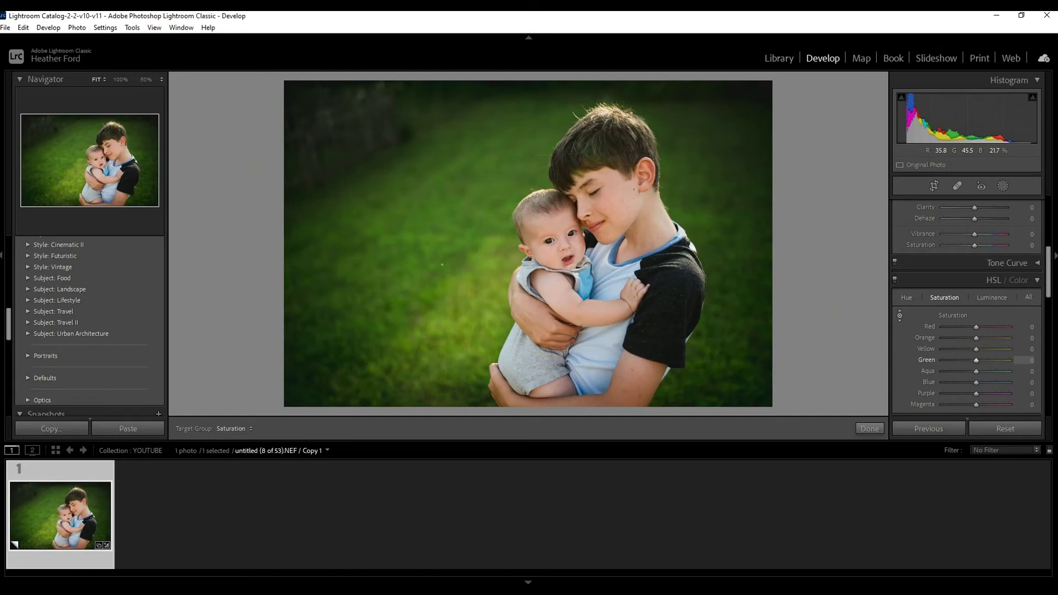
pyautogui.press('Down')
pyautogui.press('Down')
pyautogui.press('Down')
pyautogui.press('Down')
pyautogui.press('Down')
pyautogui.press('Down')
pyautogui.press('Down')
pyautogui.press('Down')
pyautogui.press('Down')
pyautogui.press('Down')
pyautogui.press('Down')
pyautogui.moveTo(973, 360)
pyautogui.mouseDown()
pyautogui.moveTo(1001, 361)
pyautogui.moveTo(973, 360)
pyautogui.mouseUp()
pyautogui.moveTo(972, 358); pyautogui.dragTo(972, 358)
# Drag up on the grass in HSL Luminance to reach Yellow +17 and Green +43.
pyautogui.click(989, 296)
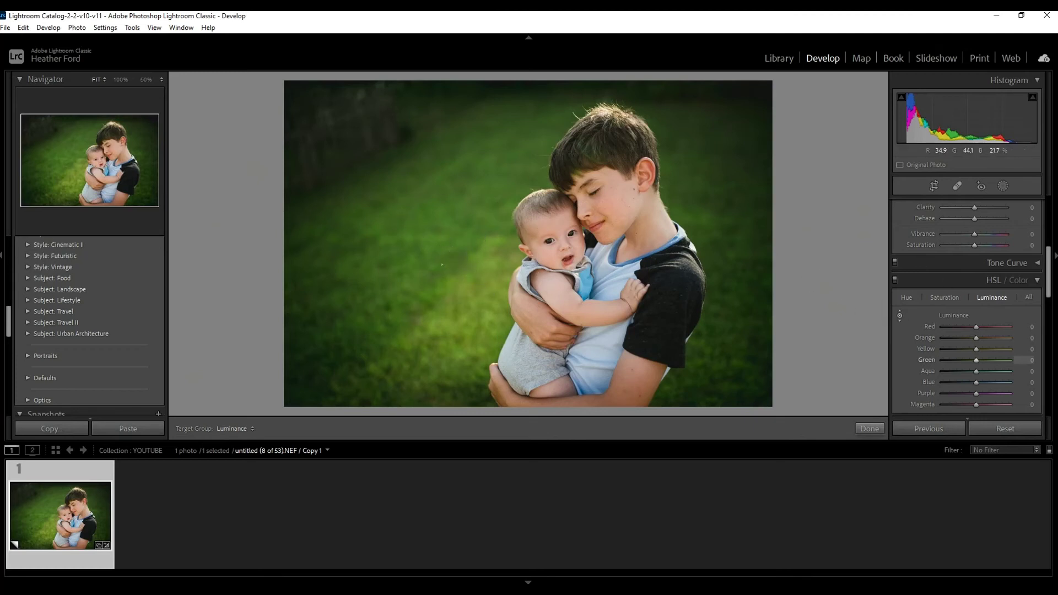
pyautogui.moveTo(441, 264)
pyautogui.mouseDown()
pyautogui.moveTo(441, 242)
pyautogui.moveTo(442, 284)
pyautogui.moveTo(442, 258)
pyautogui.mouseUp()
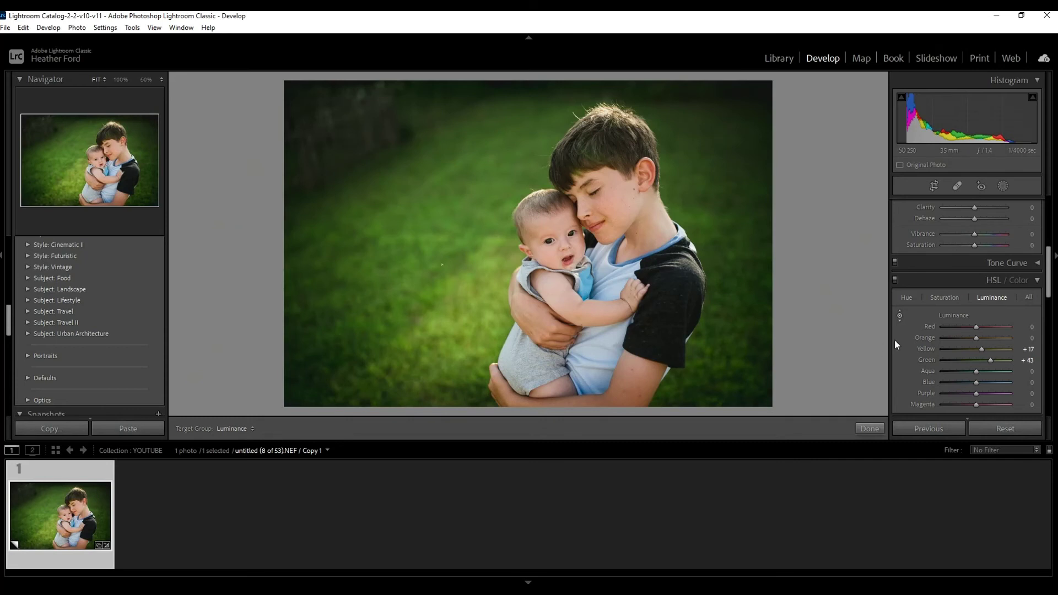
pyautogui.click(868, 429)
# Nudge Vibrance up, raise Whites to +26, and show the side-by-side Before/After view.
pyautogui.moveTo(1049, 275); pyautogui.dragTo(1043, 243)
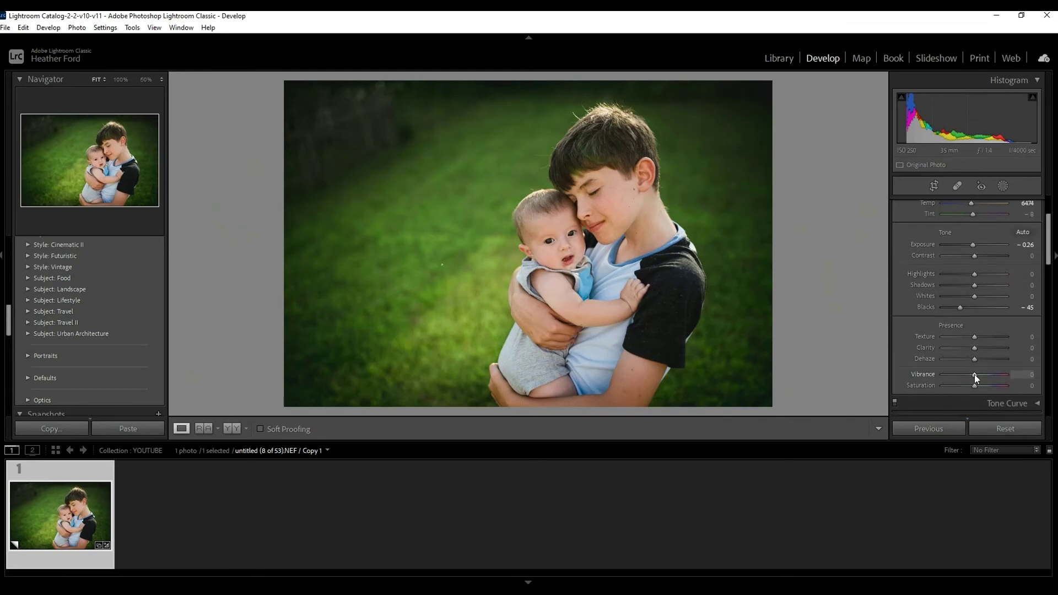
pyautogui.moveTo(974, 375); pyautogui.dragTo(978, 375)
pyautogui.scroll(3, 970, 310)
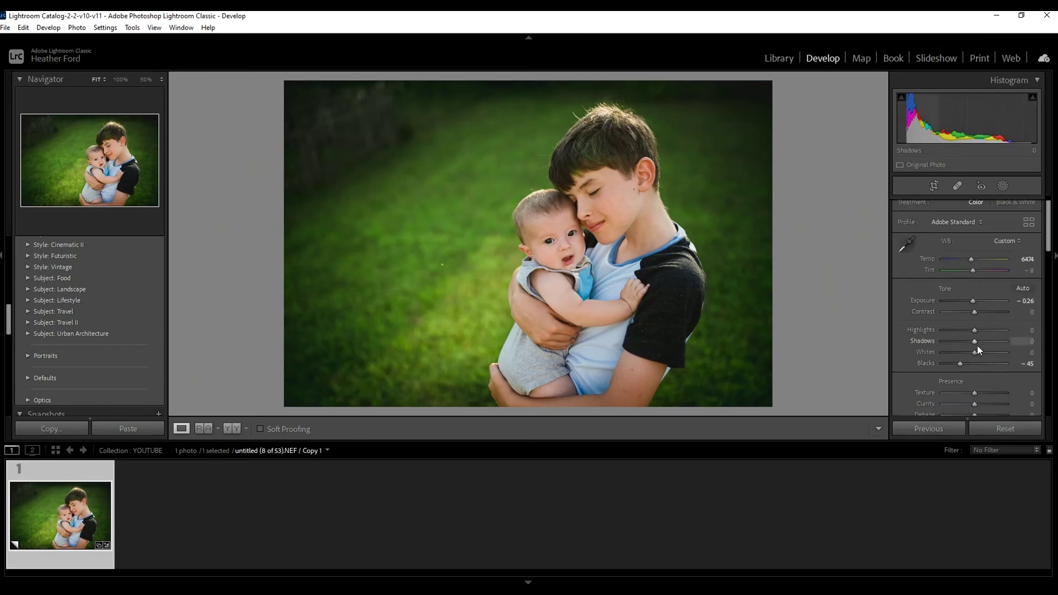
pyautogui.moveTo(976, 351); pyautogui.dragTo(988, 359)
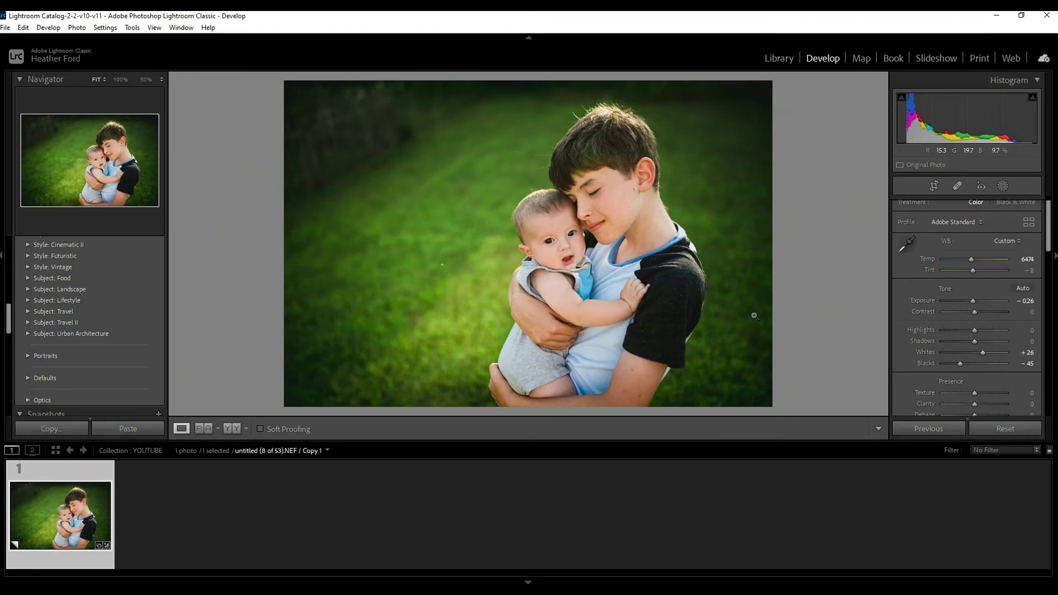
pyautogui.click(240, 428)
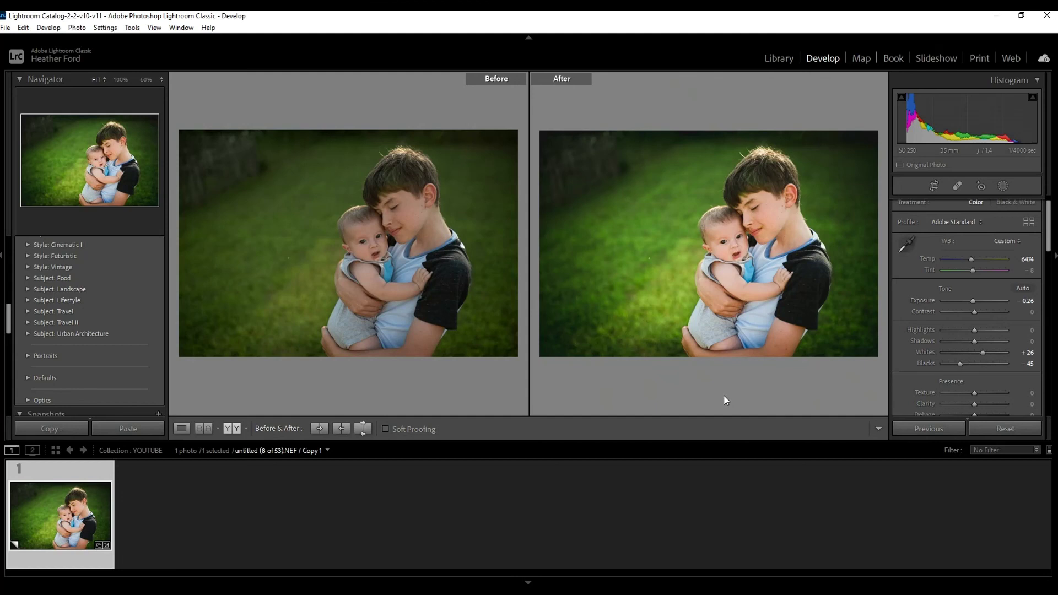
# Switch back to Loupe view to show the edited portrait alone.
pyautogui.click(181, 428)
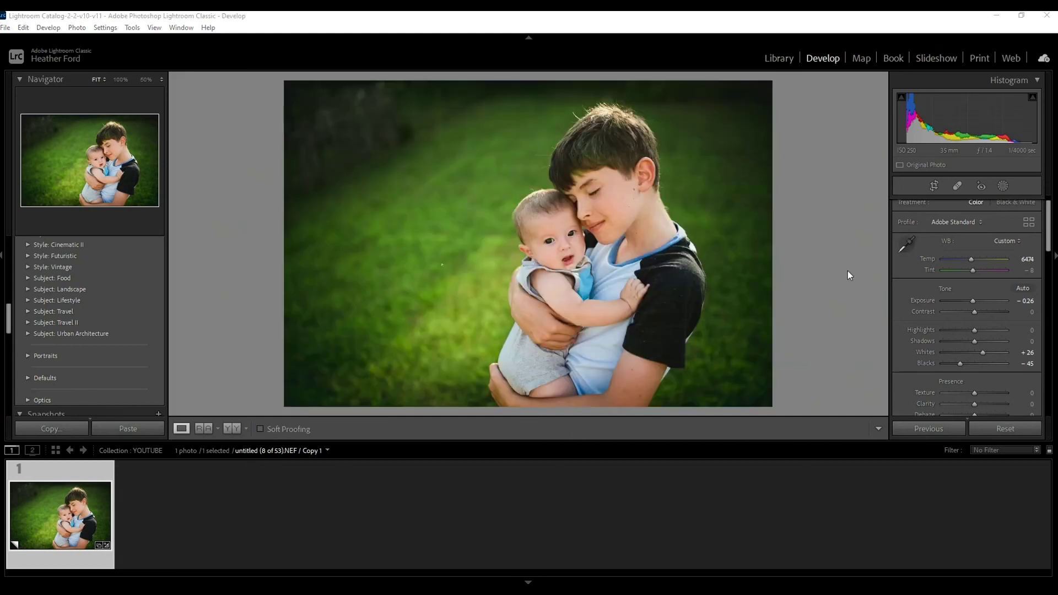